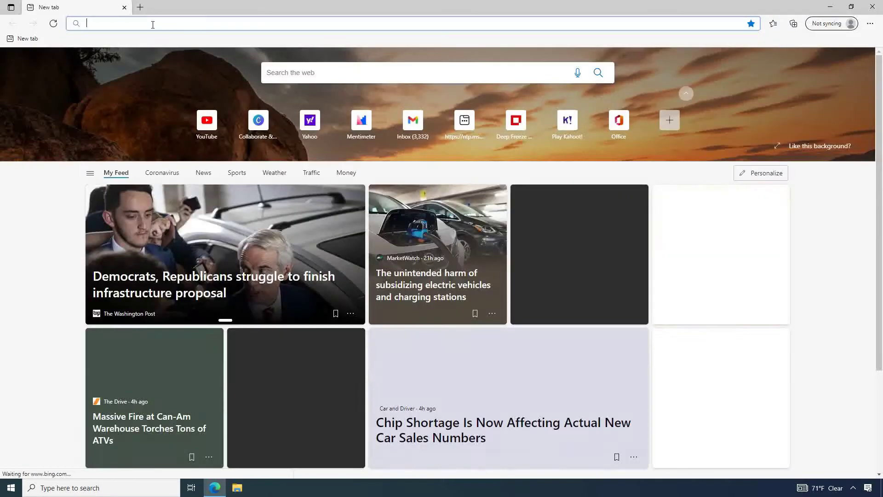
- Search for 'windows 10 media creation tool' from Edge's address bar and enlarge the results page
{"action": "left_click", "coordinate": [185, 25]}
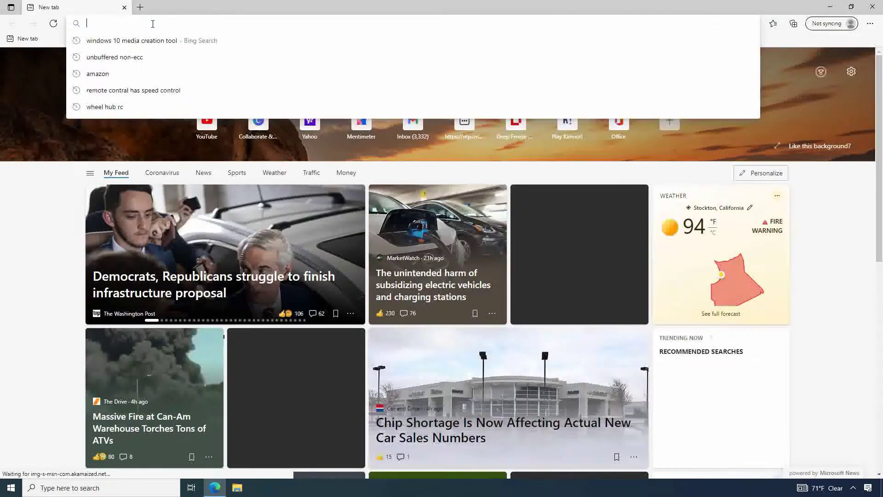
{"action": "key", "text": "Down"}
{"action": "left_click", "coordinate": [214, 43]}
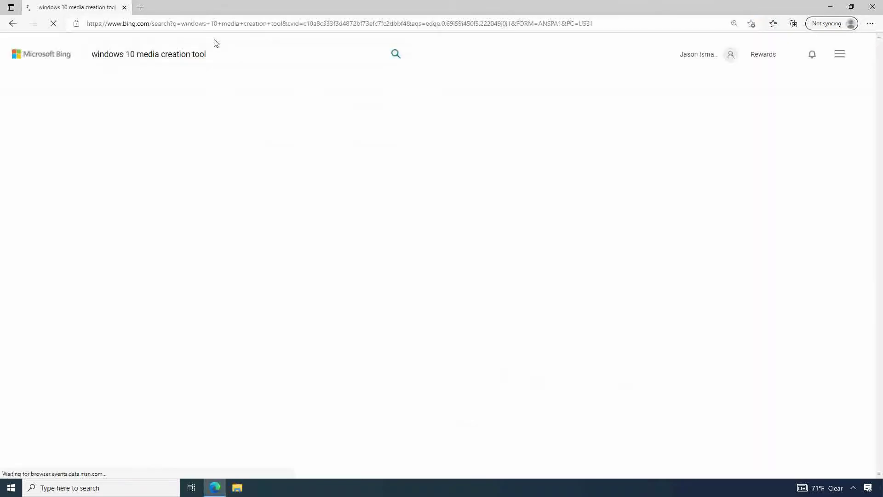
{"action": "key", "text": "ctrl+plus"}
{"action": "key", "text": "ctrl+plus"}
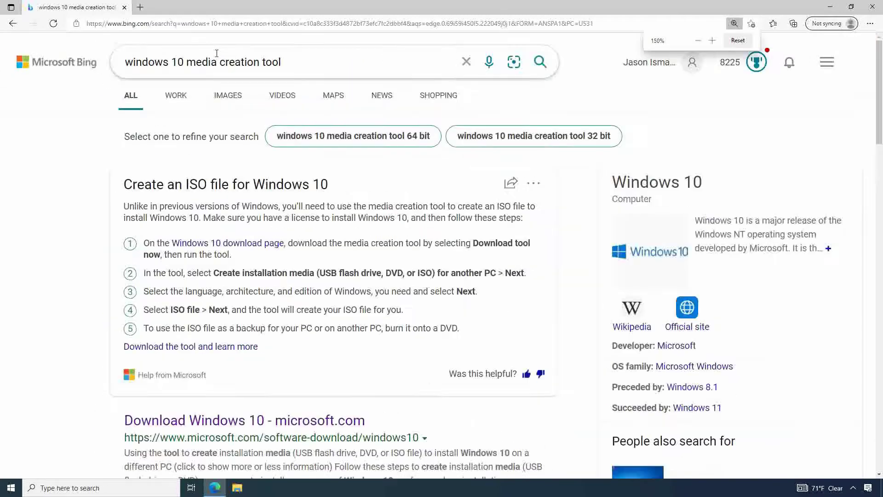
{"action": "scroll", "coordinate": [36, 197], "scroll_direction": "down", "scroll_amount": 3}
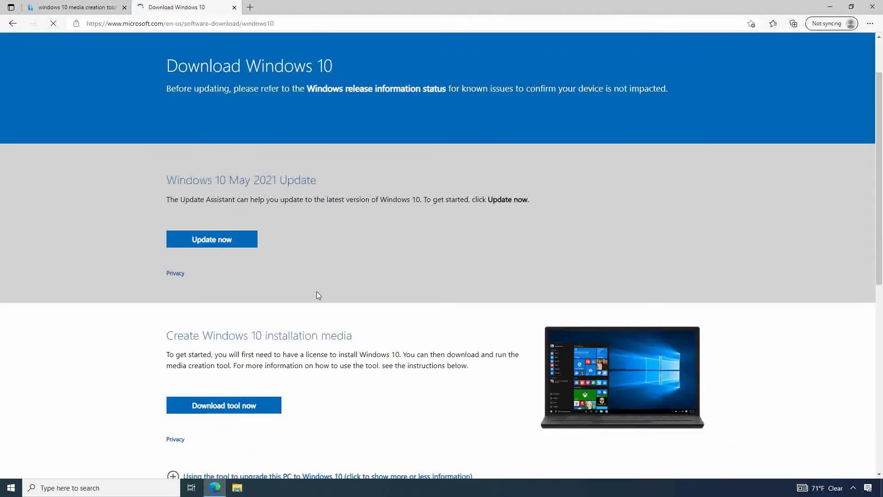
- Zoom in, download MediaCreationTool21H1.exe, and show it in its Downloads folder
{"action": "key", "text": "ctrl+plus"}
{"action": "key", "text": "ctrl+plus"}
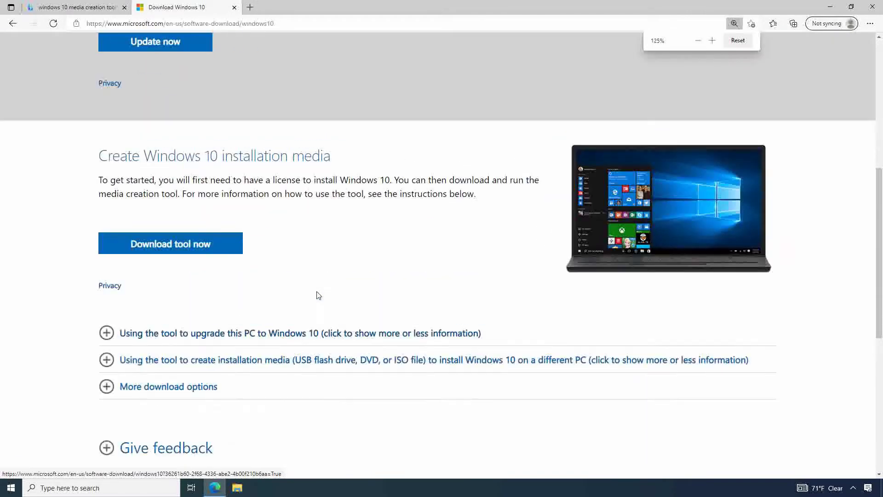
{"action": "left_click", "coordinate": [226, 255]}
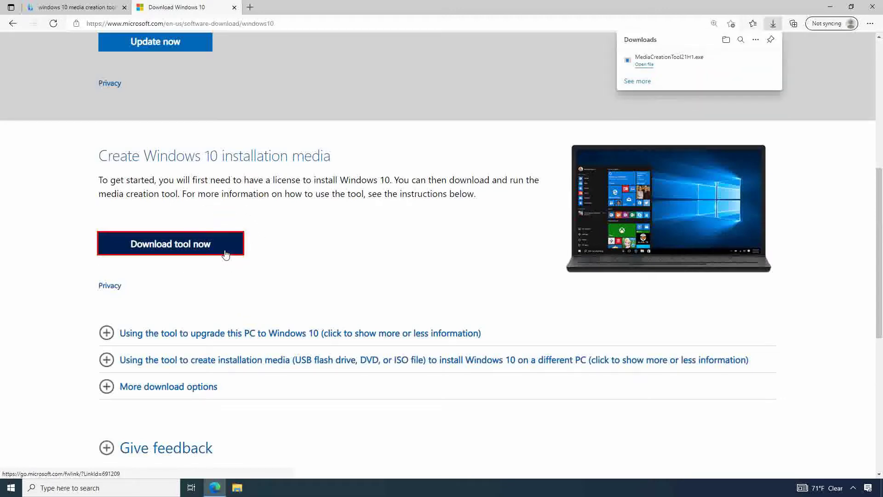
{"action": "left_click", "coordinate": [743, 61]}
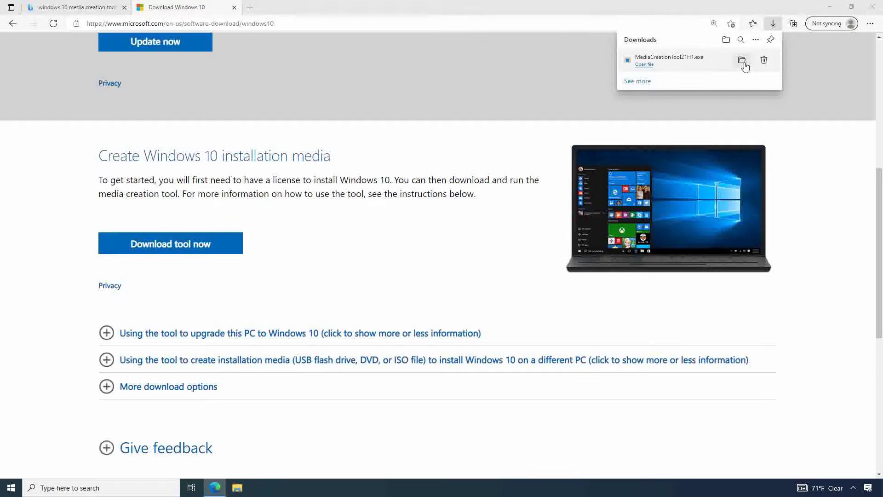
- Launch MediaCreationTool21H1.exe and accept the license terms
{"action": "double_click", "coordinate": [479, 237]}
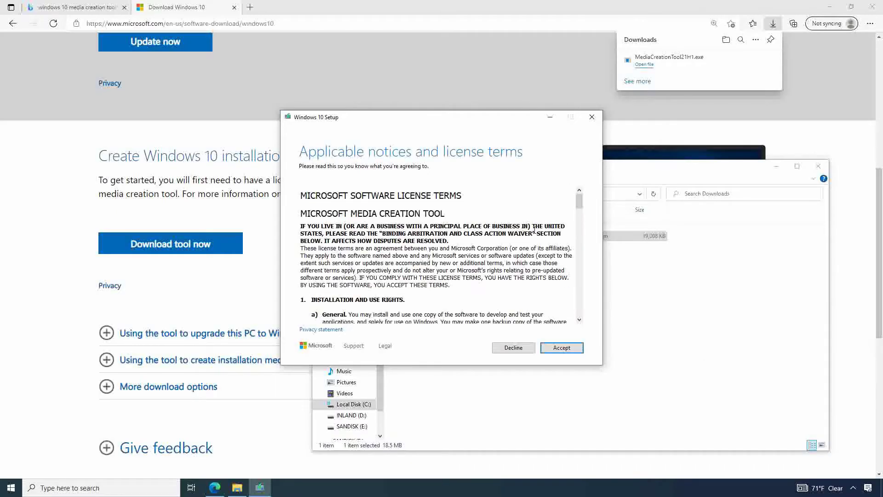
{"action": "left_click_drag", "start_coordinate": [579, 202], "coordinate": [581, 320]}
{"action": "left_click", "coordinate": [582, 351]}
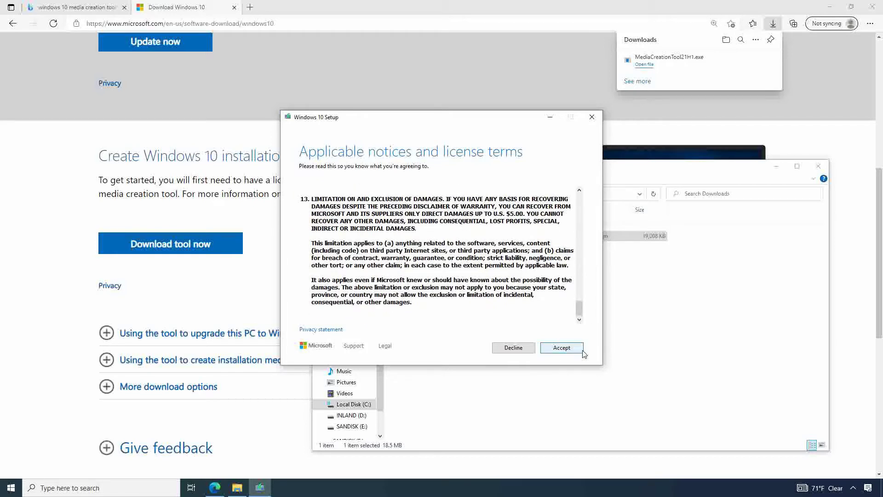
{"action": "left_click", "coordinate": [582, 350]}
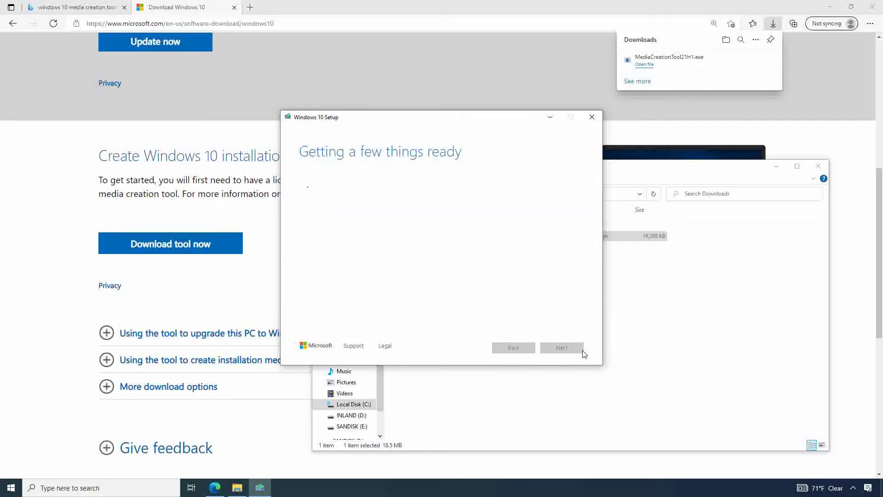
- Create installation media with recommended options on a USB flash drive, selecting E: (SANDISK)
{"action": "left_click", "coordinate": [301, 200]}
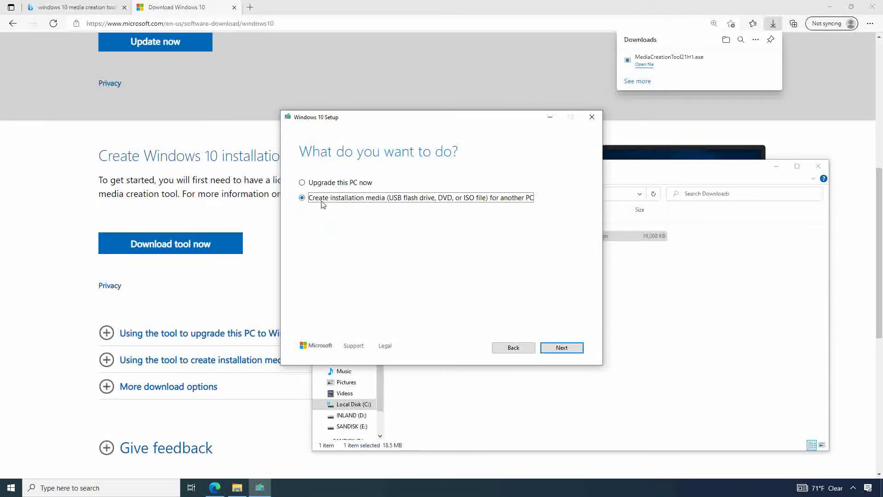
{"action": "left_click", "coordinate": [577, 351]}
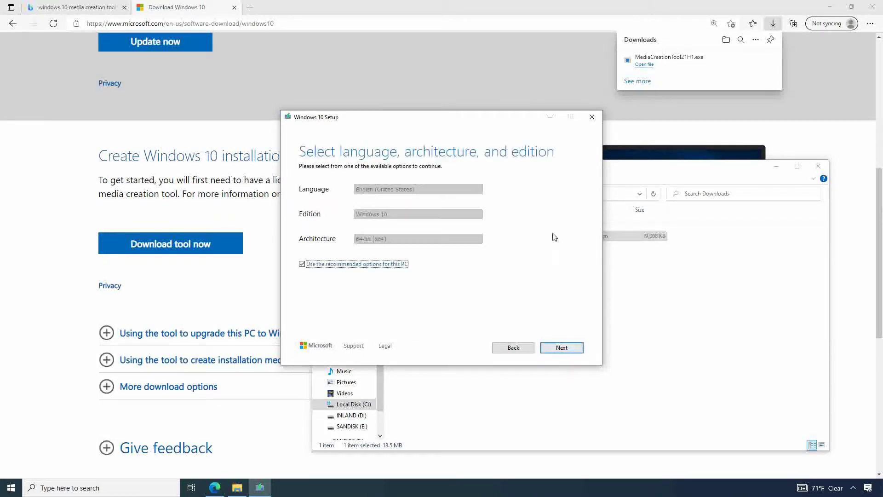
{"action": "left_click", "coordinate": [579, 349]}
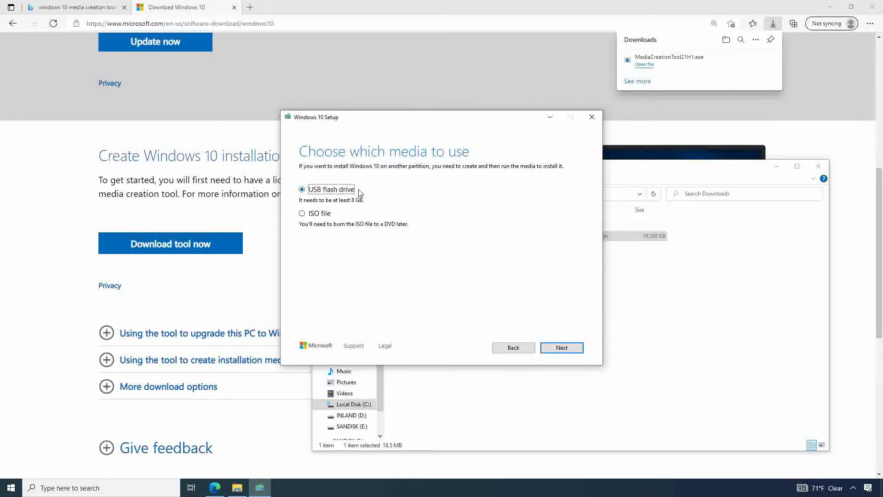
{"action": "left_click", "coordinate": [571, 349]}
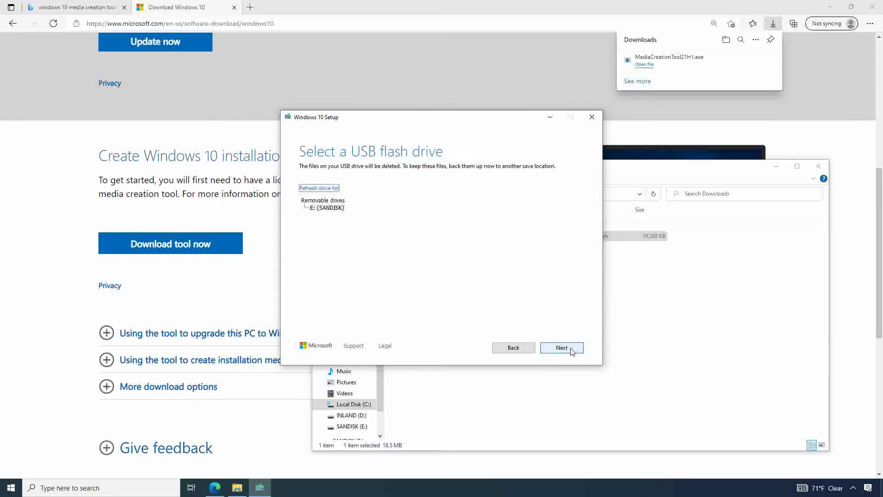
{"action": "left_click", "coordinate": [331, 208]}
{"action": "left_click", "coordinate": [334, 189]}
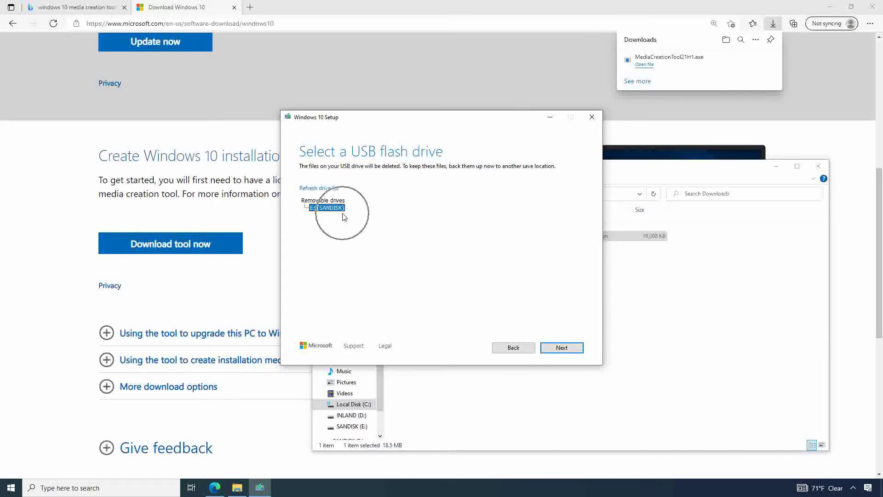
- Write the Windows 10 installer to the E: drive, then Finish once it's ready
{"action": "left_click", "coordinate": [581, 349]}
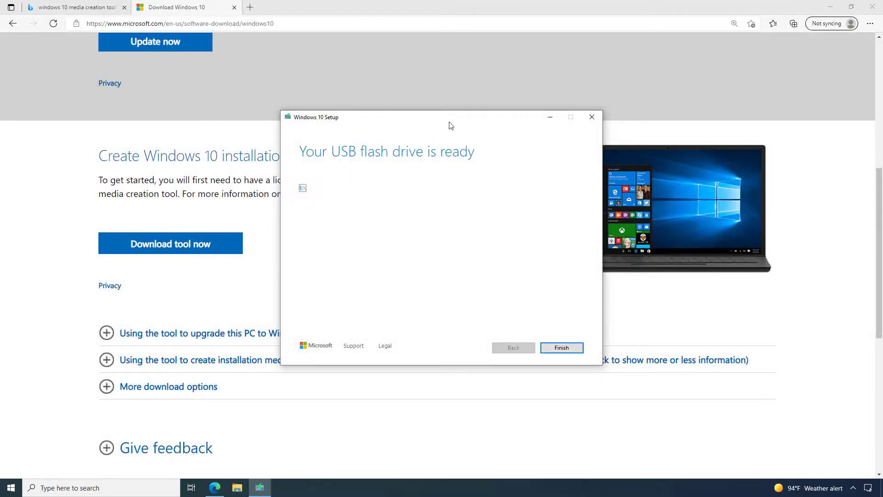
{"action": "left_click", "coordinate": [580, 348]}
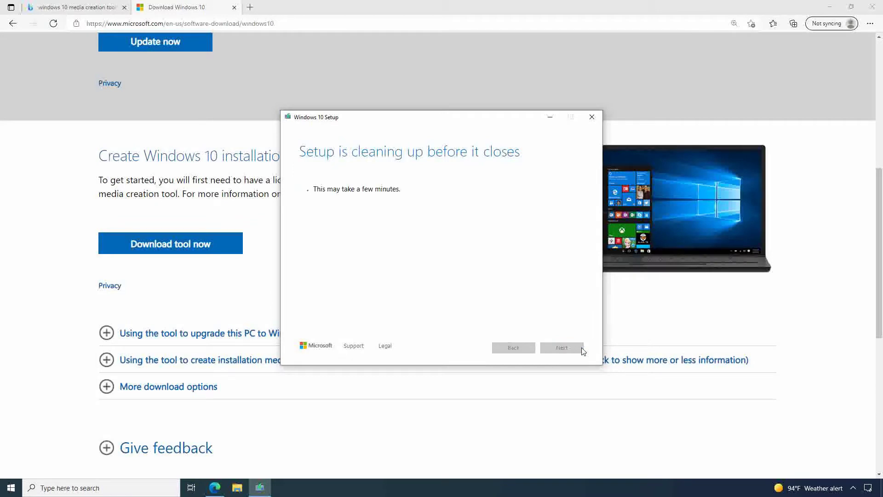
{"action": "key", "text": "super"}
- Find This PC with 'th' in Start search and eject the ESD-USB (E:) drive
{"action": "type", "text": "th"}
{"action": "left_click", "coordinate": [144, 244]}
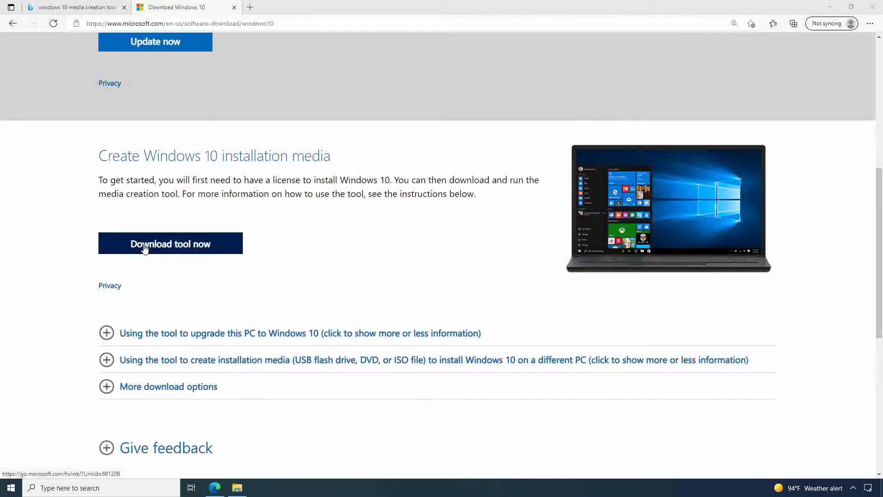
{"action": "right_click", "coordinate": [697, 317]}
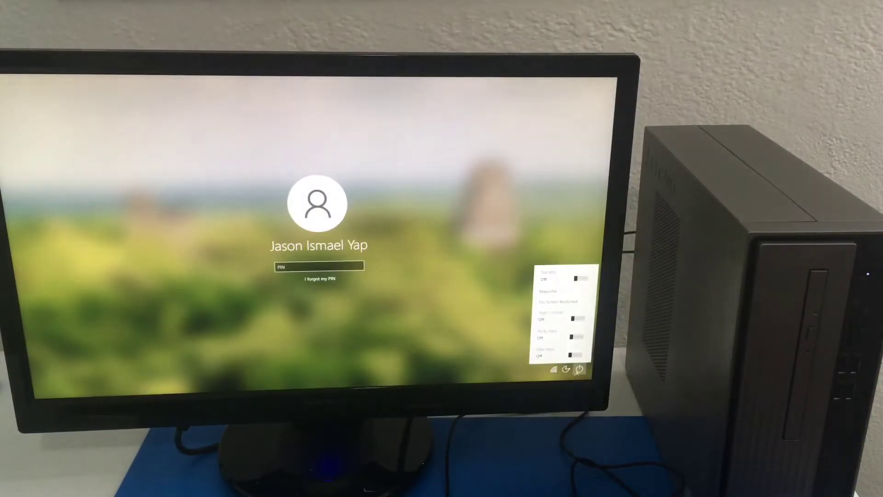
- Choose Shut down from the sign-in screen's power menu and shut down anyway despite the warning
{"action": "left_click", "coordinate": [579, 369]}
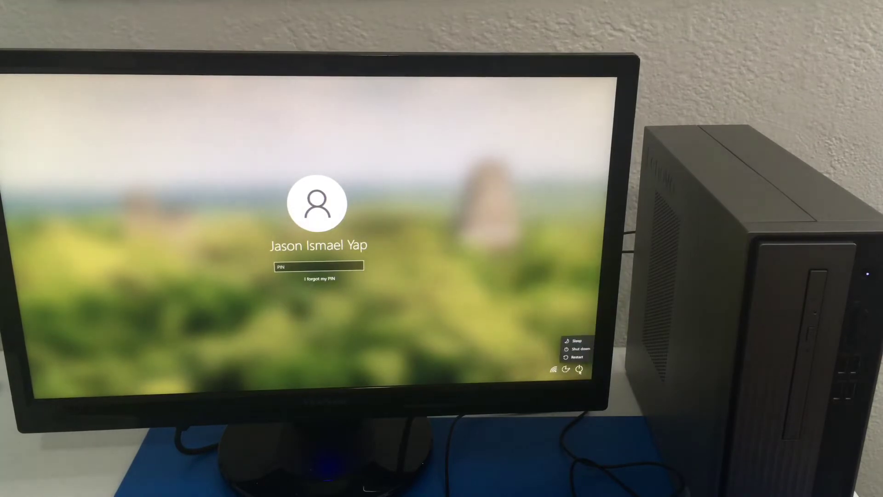
{"action": "left_click", "coordinate": [580, 349]}
{"action": "left_click", "coordinate": [584, 355]}
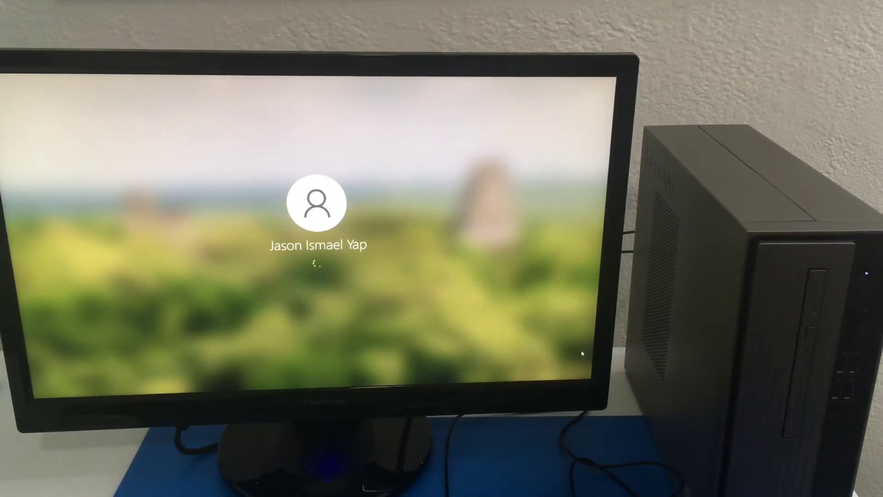
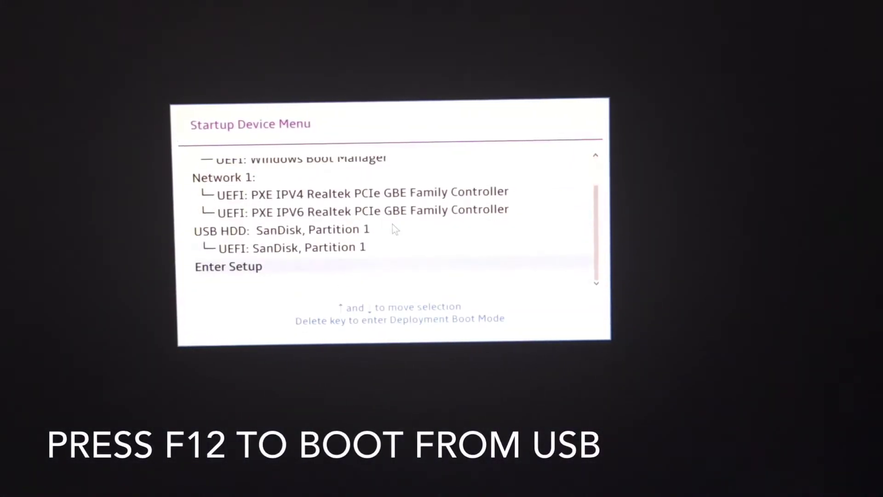
- Boot from the SanDisk USB stick and begin installing with the default language settings
{"action": "key", "text": "Up"}
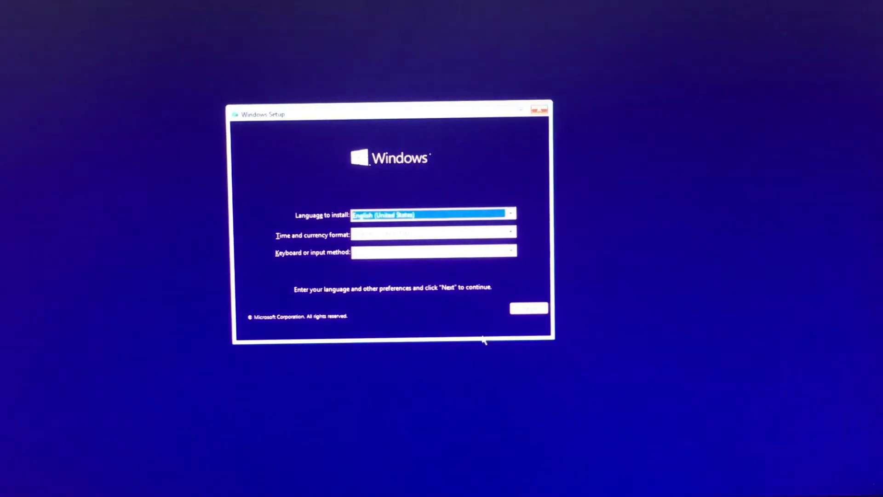
{"action": "left_click", "coordinate": [512, 311]}
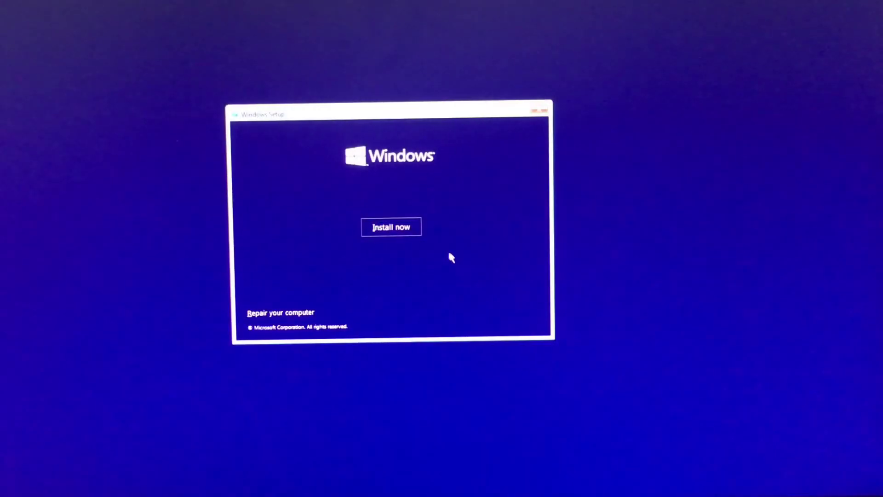
{"action": "left_click", "coordinate": [417, 228]}
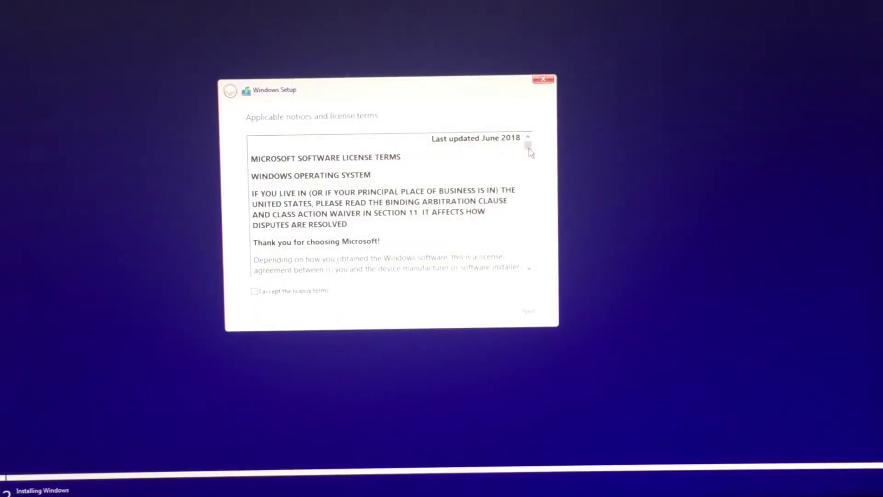
- Accept the license terms and choose Custom: Install Windows only (advanced)
{"action": "left_click_drag", "start_coordinate": [529, 152], "coordinate": [530, 260]}
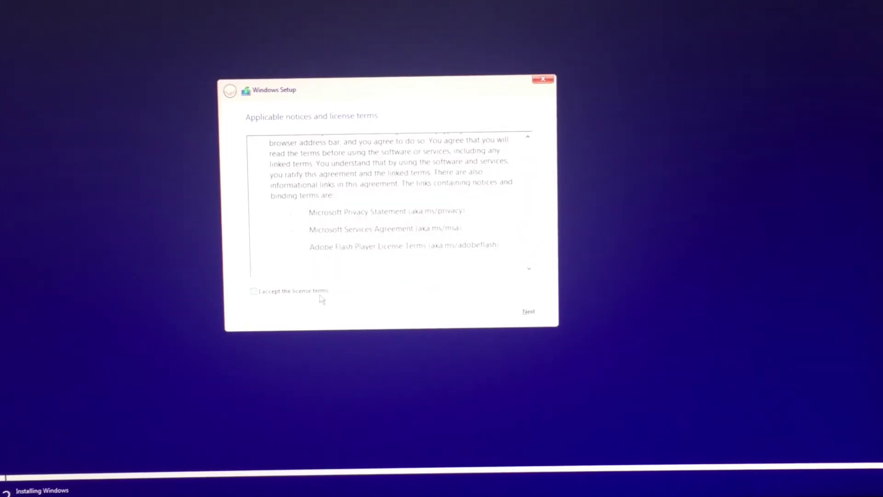
{"action": "left_click", "coordinate": [546, 319]}
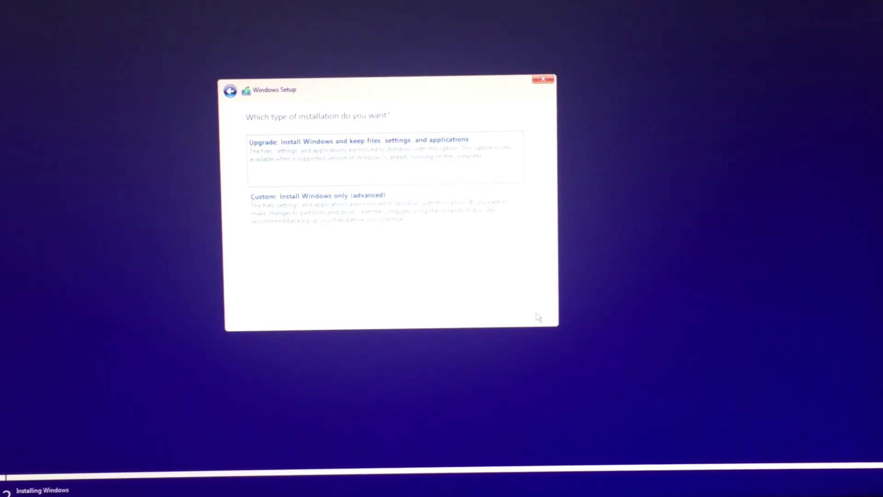
{"action": "left_click", "coordinate": [474, 244]}
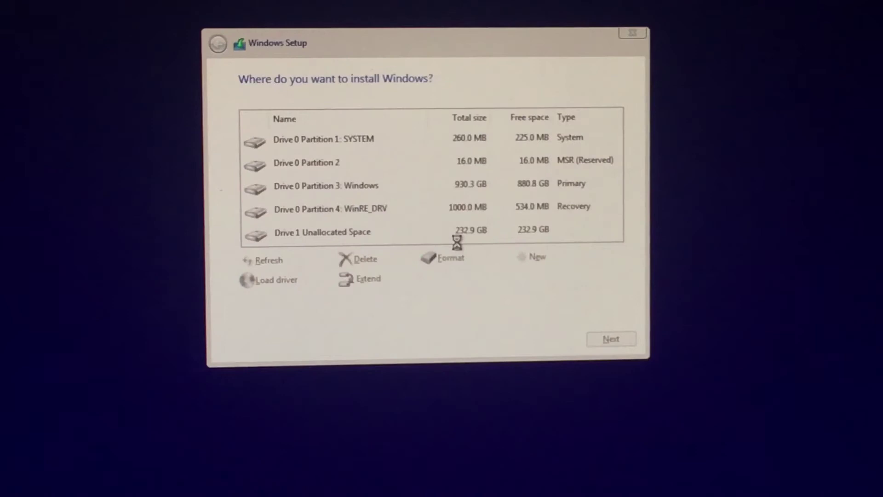
- Review the drive partitions, then delete Drive 0's SYSTEM and MSR partitions
{"action": "left_click", "coordinate": [449, 190]}
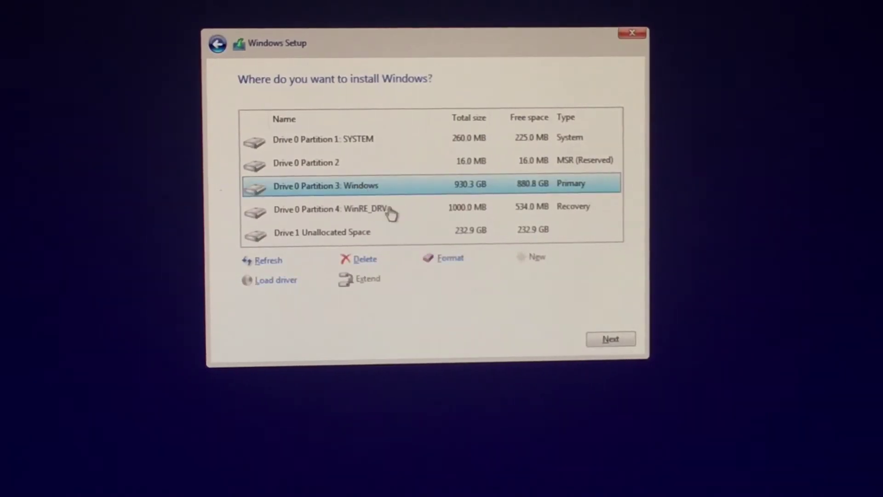
{"action": "left_click", "coordinate": [441, 233]}
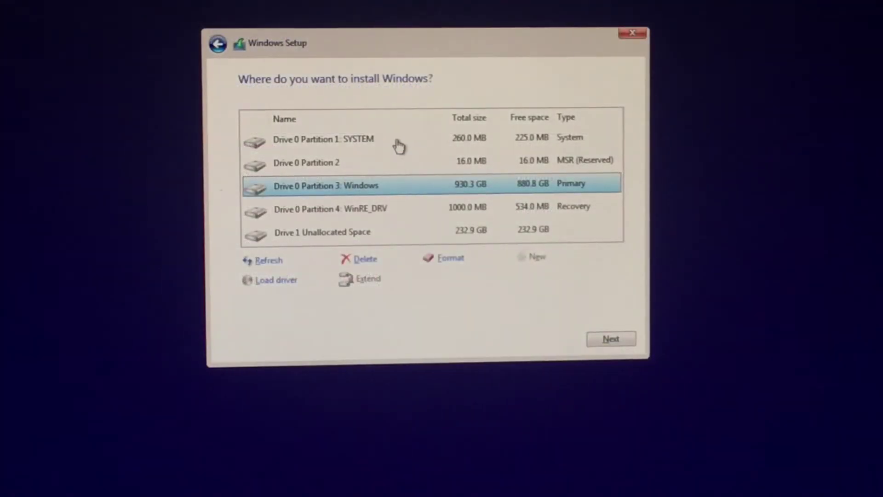
{"action": "left_click", "coordinate": [398, 144]}
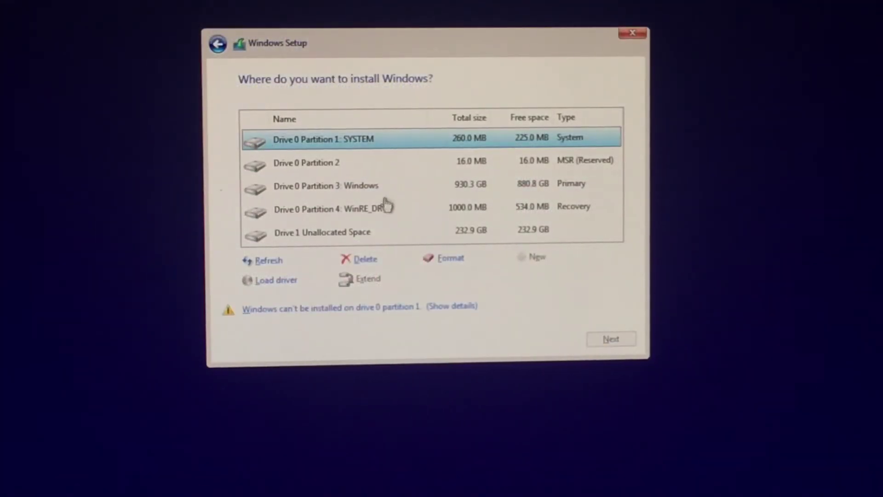
{"action": "left_click", "coordinate": [386, 208]}
{"action": "left_click", "coordinate": [389, 233]}
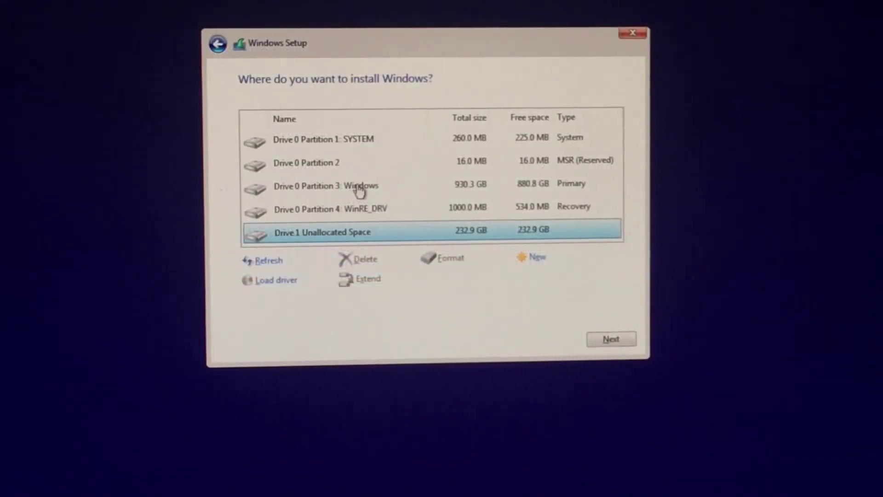
{"action": "left_click", "coordinate": [364, 141]}
{"action": "left_click", "coordinate": [364, 259]}
{"action": "left_click", "coordinate": [526, 276]}
{"action": "left_click", "coordinate": [351, 163]}
{"action": "left_click", "coordinate": [364, 259]}
{"action": "left_click", "coordinate": [509, 276]}
- Delete Drive 0's old Windows and WinRE_DRV partitions, leaving 931.5 GB unallocated
{"action": "left_click", "coordinate": [316, 167]}
{"action": "left_click", "coordinate": [364, 259]}
{"action": "left_click", "coordinate": [526, 276]}
{"action": "left_click", "coordinate": [358, 171]}
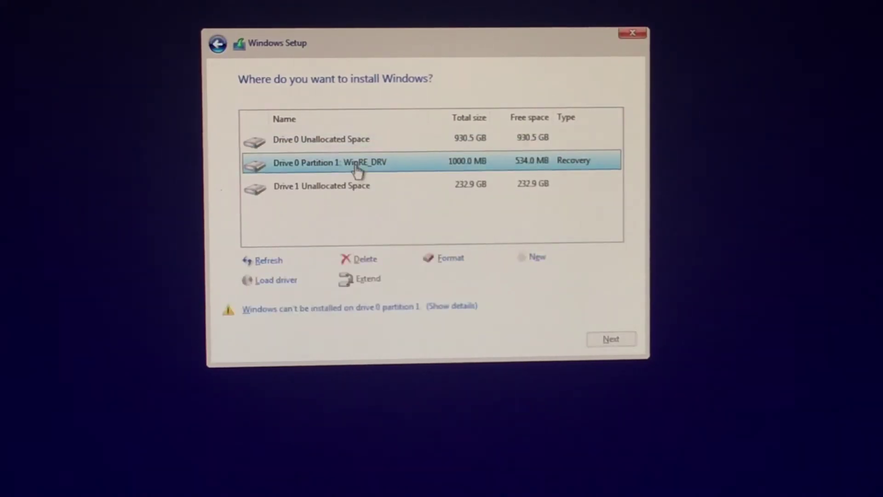
{"action": "left_click", "coordinate": [368, 261]}
{"action": "left_click", "coordinate": [511, 277]}
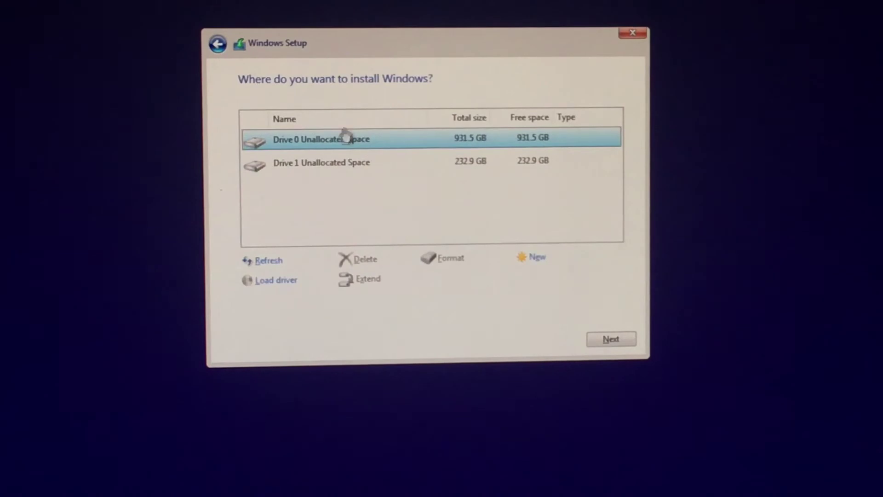
- Create a full 238475 MB partition on Drive 1's unallocated space and install Windows there
{"action": "left_click", "coordinate": [353, 172]}
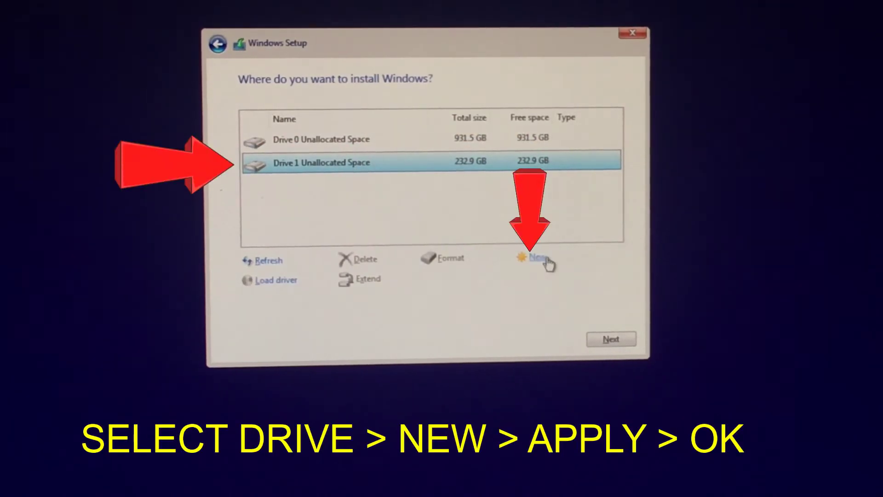
{"action": "left_click", "coordinate": [547, 260]}
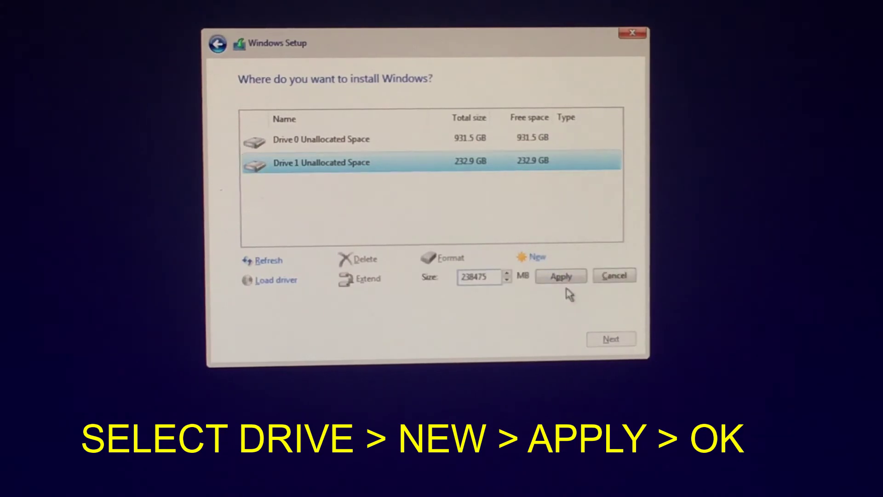
{"action": "left_click", "coordinate": [580, 279]}
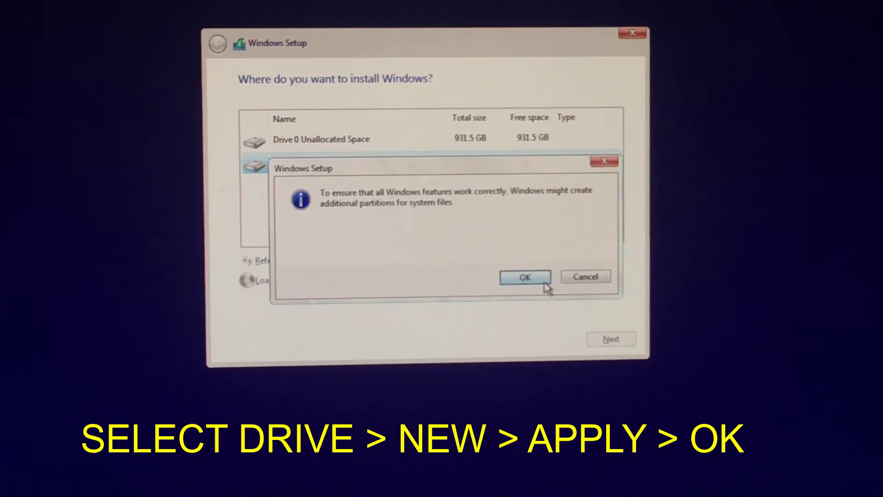
{"action": "left_click", "coordinate": [545, 283]}
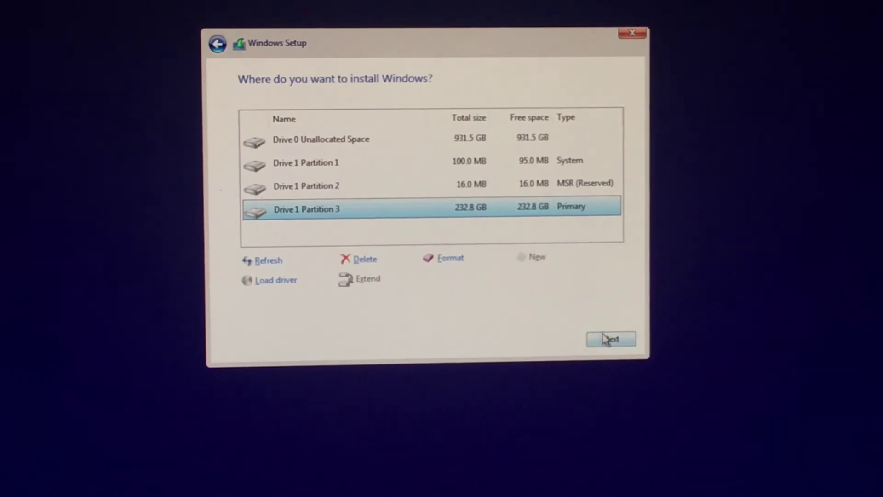
{"action": "left_click", "coordinate": [626, 341]}
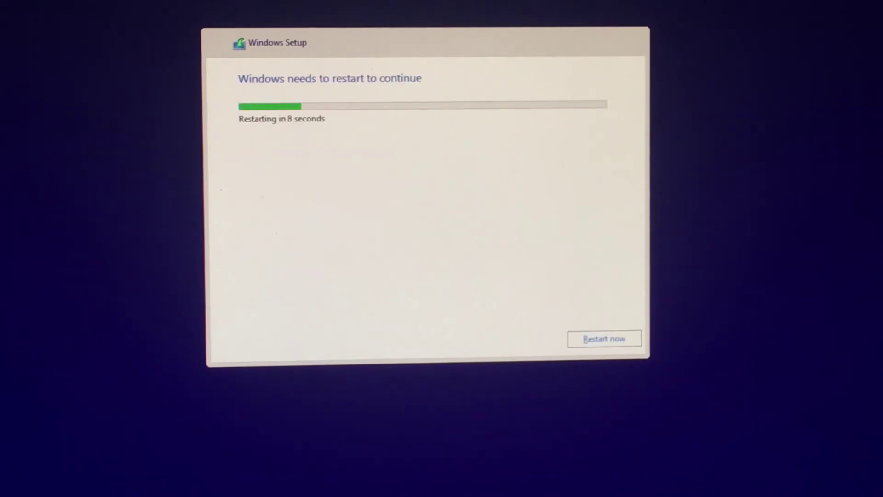
- Restart the PC without waiting for the countdown and confirm United States as the region
{"action": "left_click", "coordinate": [627, 340]}
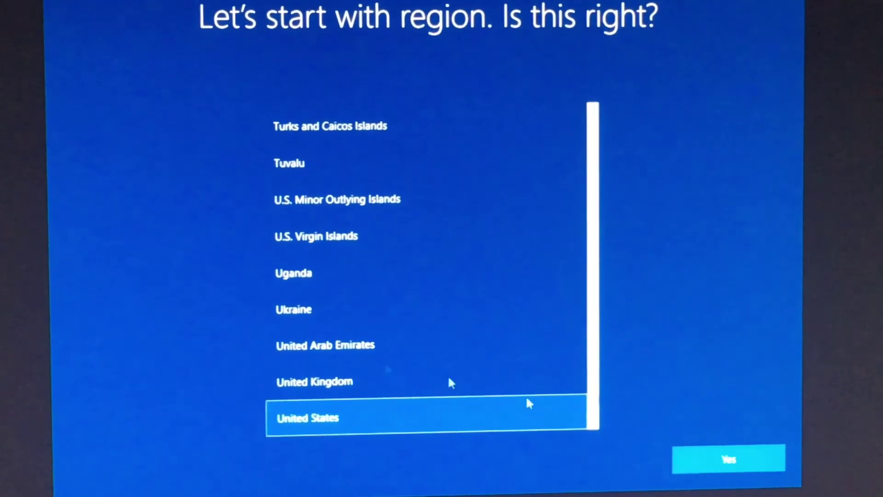
{"action": "left_click", "coordinate": [684, 458]}
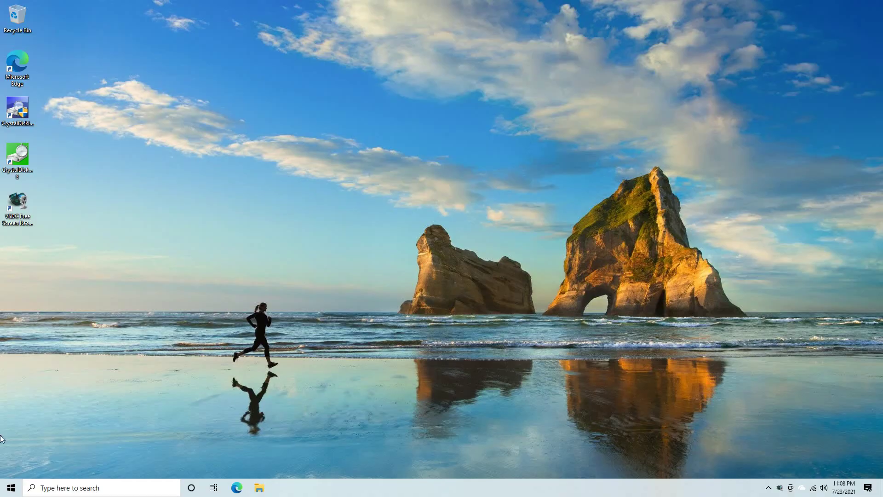
- Open Disk Management by searching 'crea' for the create and format partitions tool
{"action": "left_click", "coordinate": [11, 488]}
{"action": "type", "text": "crea"}
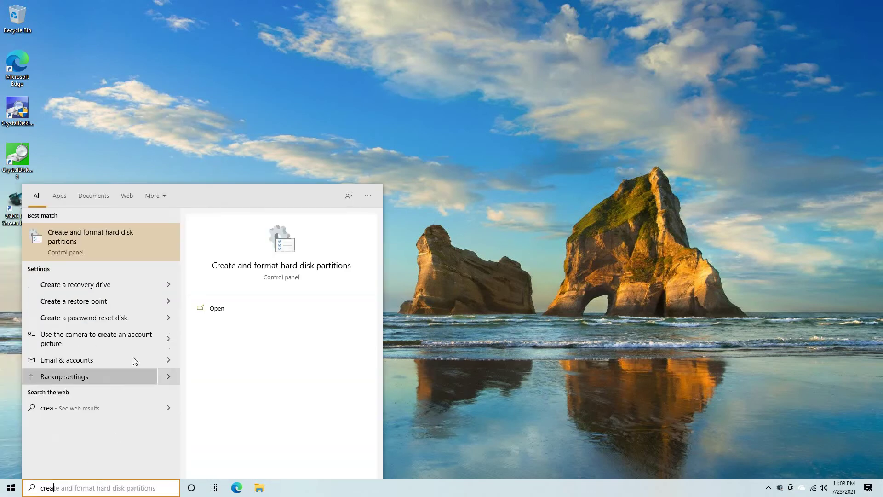
{"action": "left_click", "coordinate": [142, 240]}
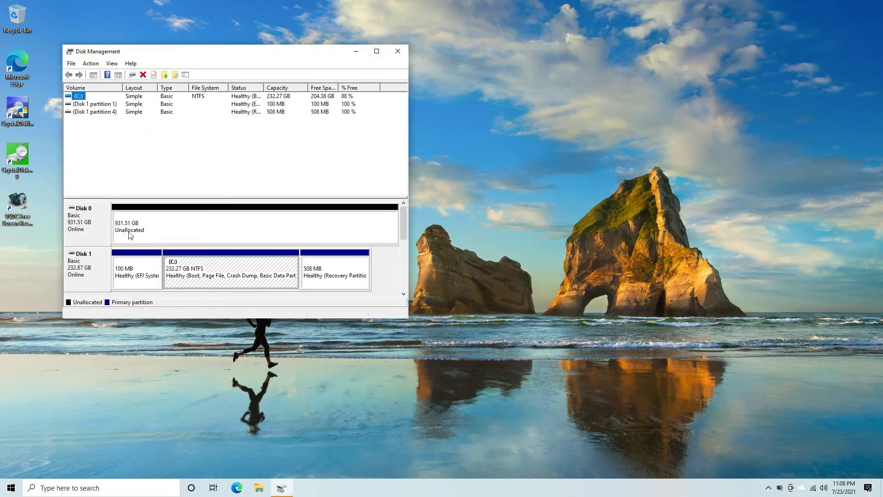
- Start a New Simple Volume on Disk 0's unallocated space using the full 953868 MB and drive letter D
{"action": "right_click", "coordinate": [190, 223]}
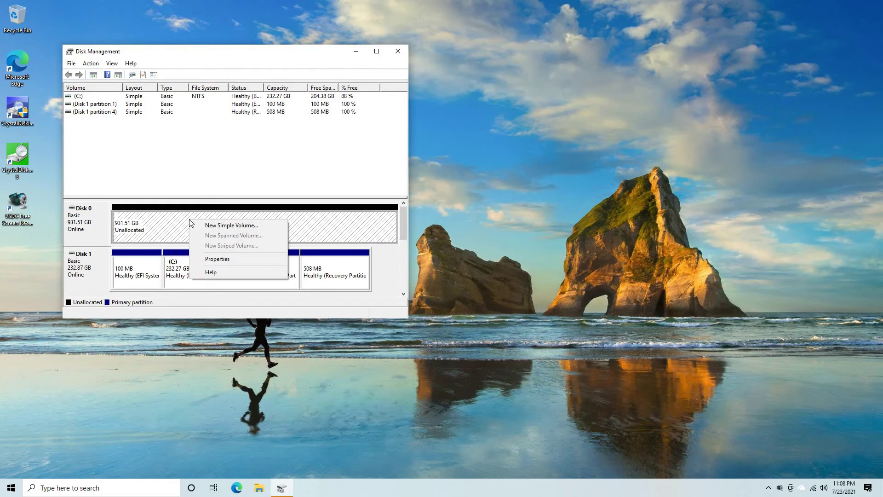
{"action": "left_click", "coordinate": [272, 225]}
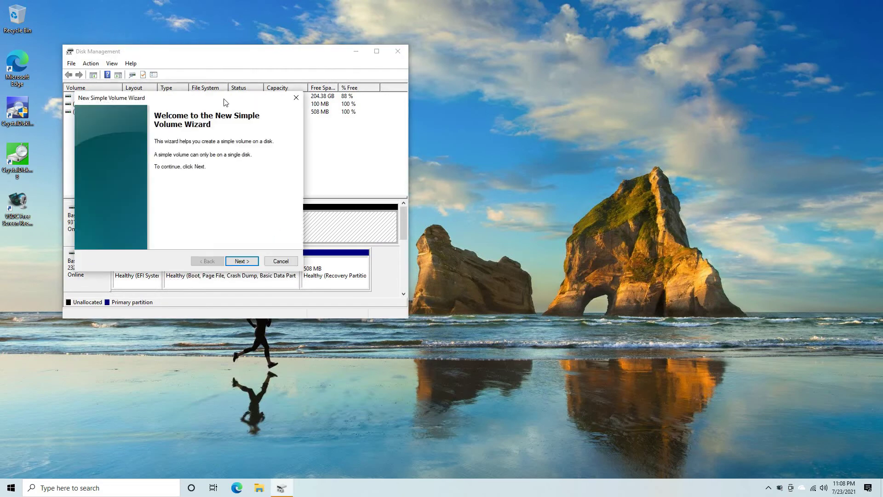
{"action": "left_click_drag", "start_coordinate": [219, 99], "coordinate": [554, 104]}
{"action": "left_click", "coordinate": [591, 266]}
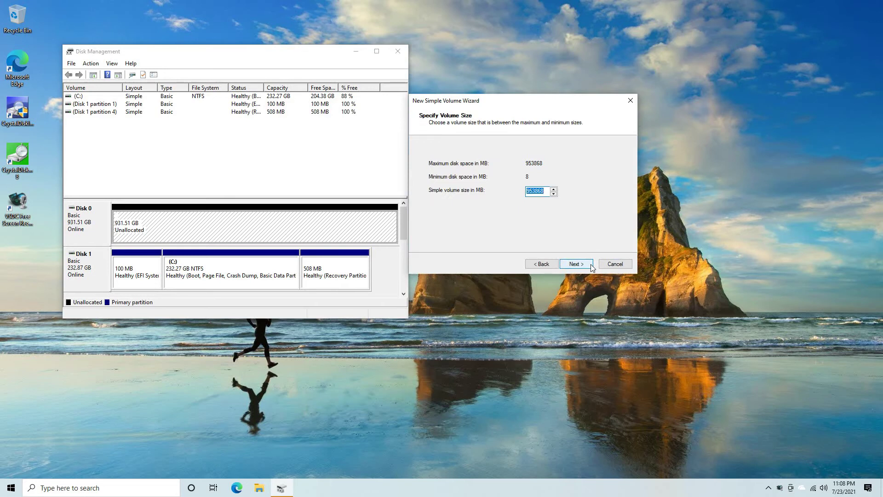
{"action": "left_click", "coordinate": [592, 266]}
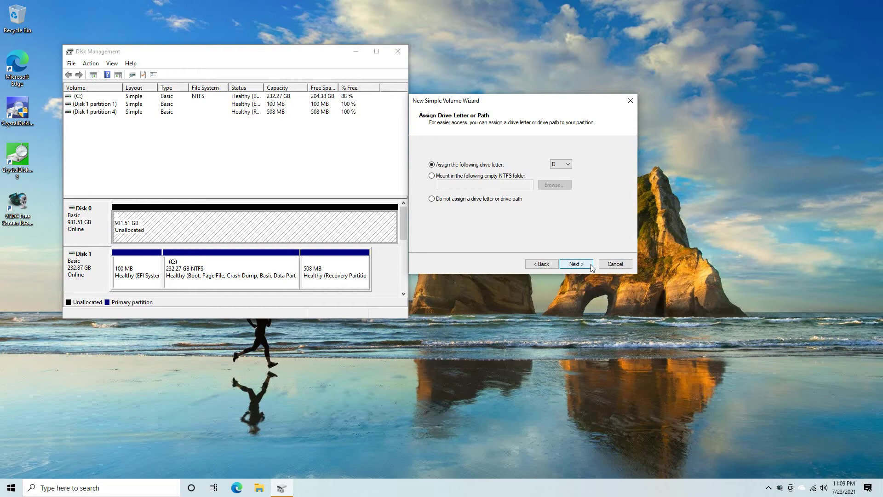
{"action": "left_click", "coordinate": [593, 266]}
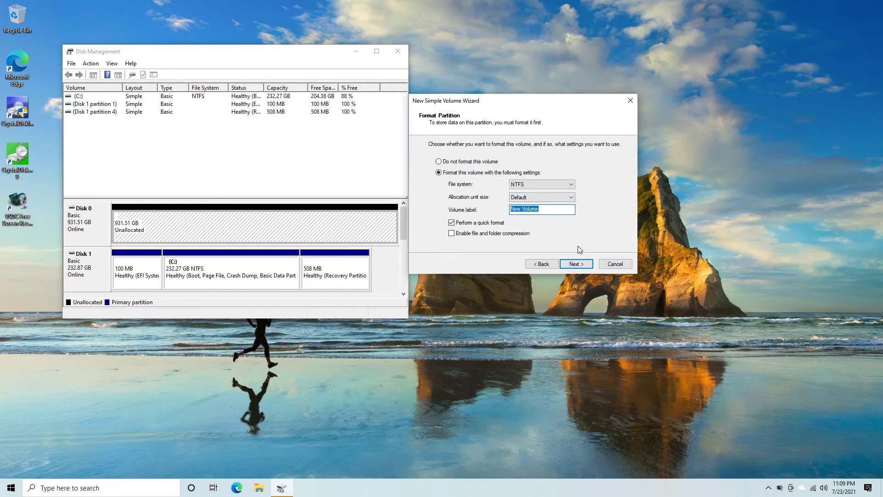
- Label the volume 7200RPM, keep NTFS with the default allocation unit size, and finish formatting
{"action": "type", "text": "7200RPM"}
{"action": "left_click", "coordinate": [573, 186]}
{"action": "left_click", "coordinate": [571, 193]}
{"action": "left_click", "coordinate": [574, 197]}
{"action": "left_click", "coordinate": [574, 198]}
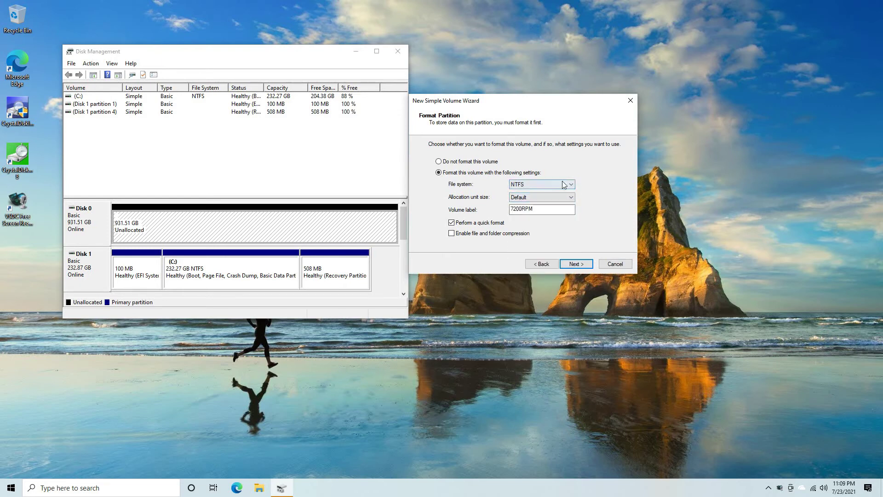
{"action": "left_click", "coordinate": [570, 185]}
{"action": "left_click", "coordinate": [567, 193]}
{"action": "left_click", "coordinate": [586, 265]}
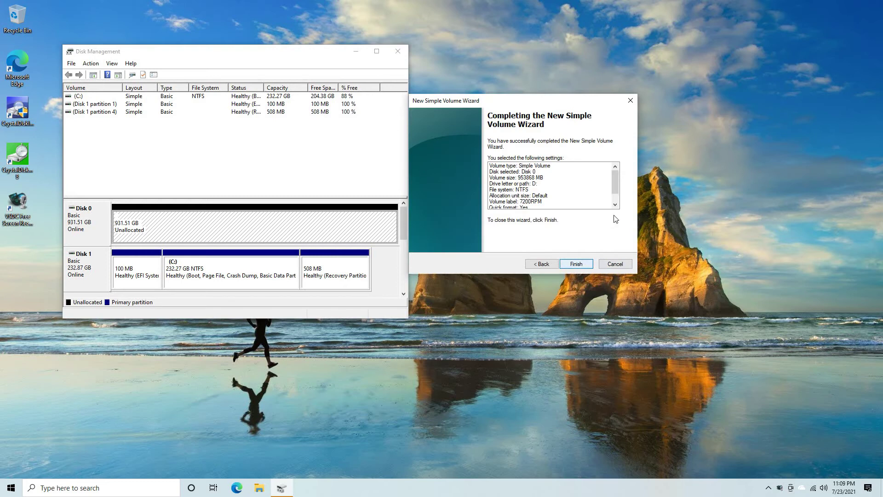
{"action": "left_click", "coordinate": [580, 264]}
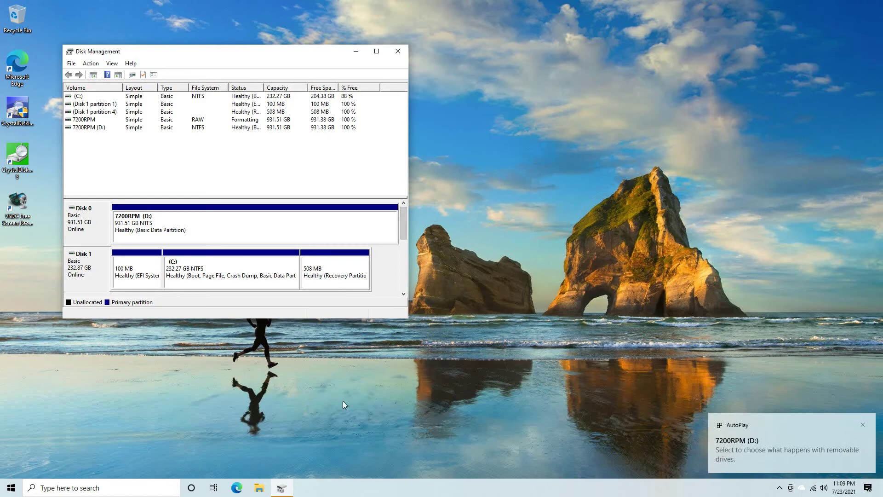
- Close Disk Management and open File Explorer's This PC view, maximized
{"action": "left_click", "coordinate": [398, 52]}
{"action": "left_click", "coordinate": [259, 487]}
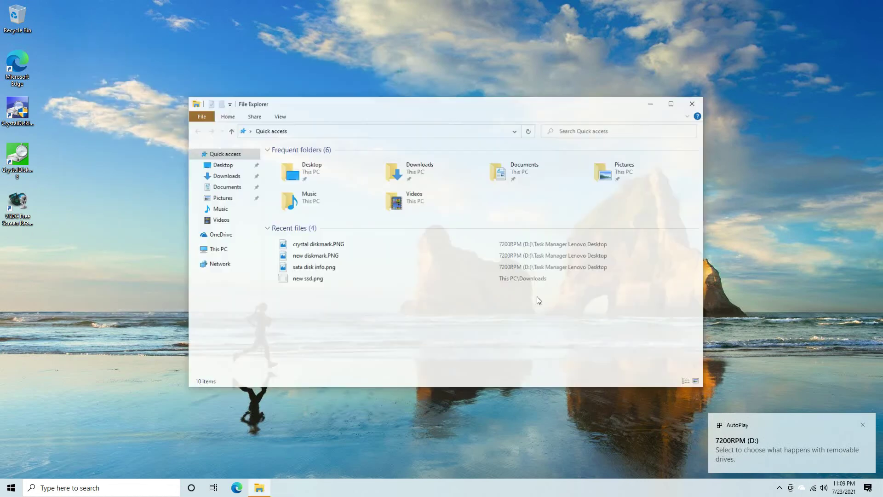
{"action": "left_click", "coordinate": [220, 250]}
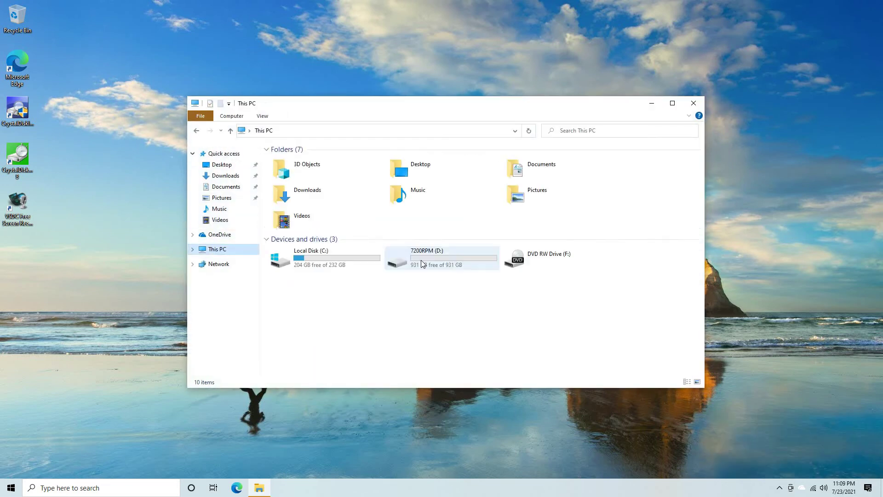
{"action": "left_click", "coordinate": [672, 104]}
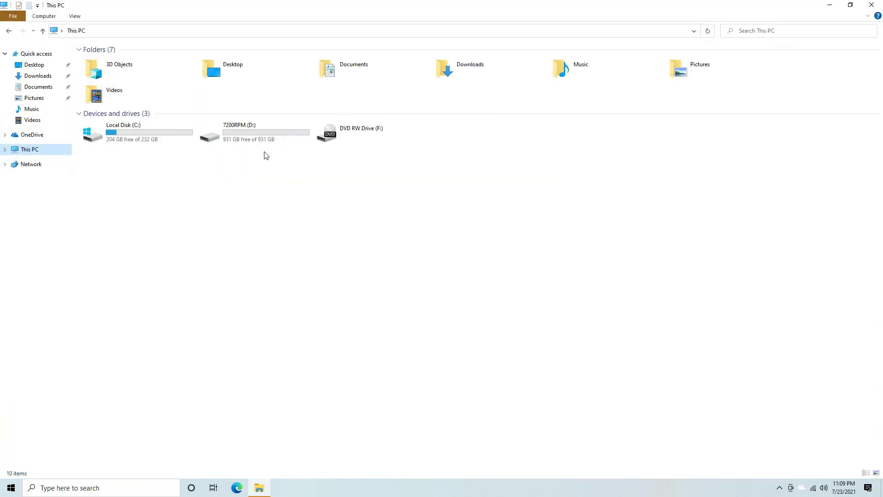
- Open the 7200RPM (D:) Properties, then browse into the drive and back to This PC
{"action": "right_click", "coordinate": [260, 138]}
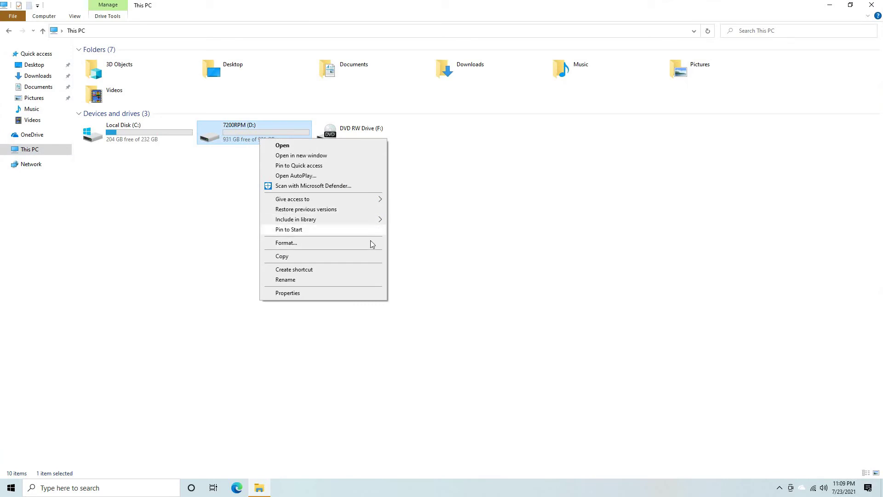
{"action": "left_click", "coordinate": [373, 294]}
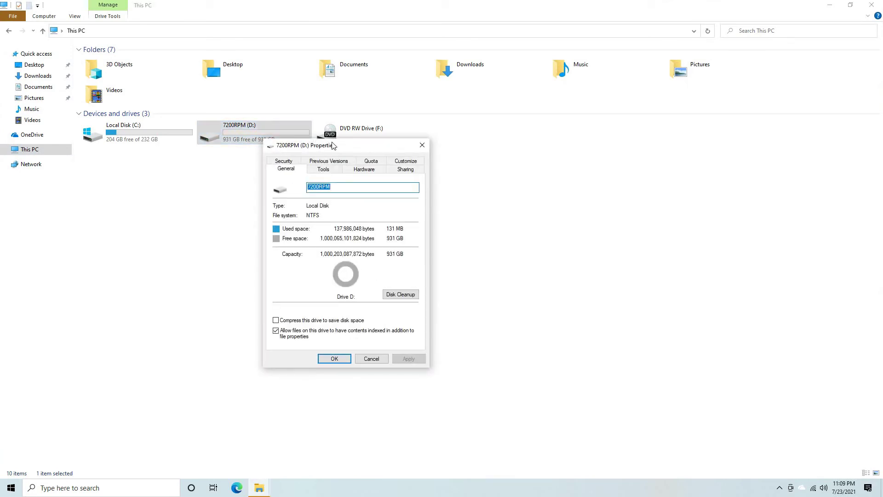
{"action": "left_click_drag", "start_coordinate": [314, 145], "coordinate": [538, 146]}
{"action": "double_click", "coordinate": [258, 139]}
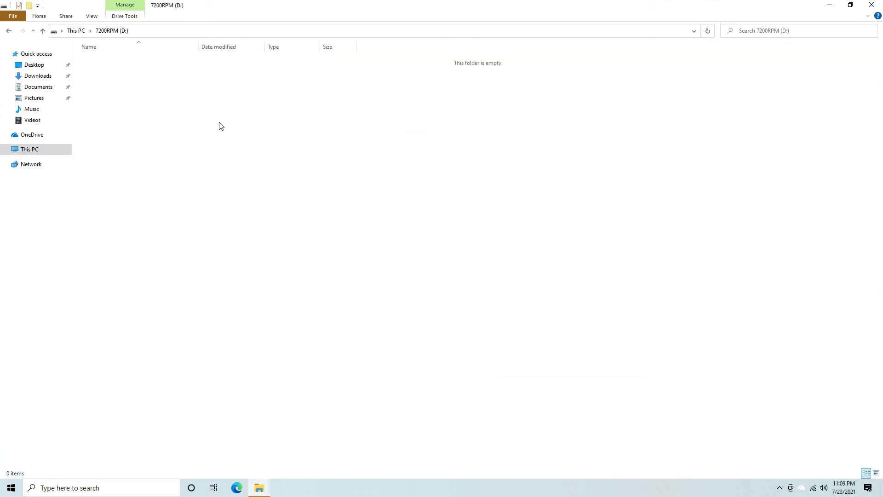
{"action": "left_click", "coordinate": [9, 30]}
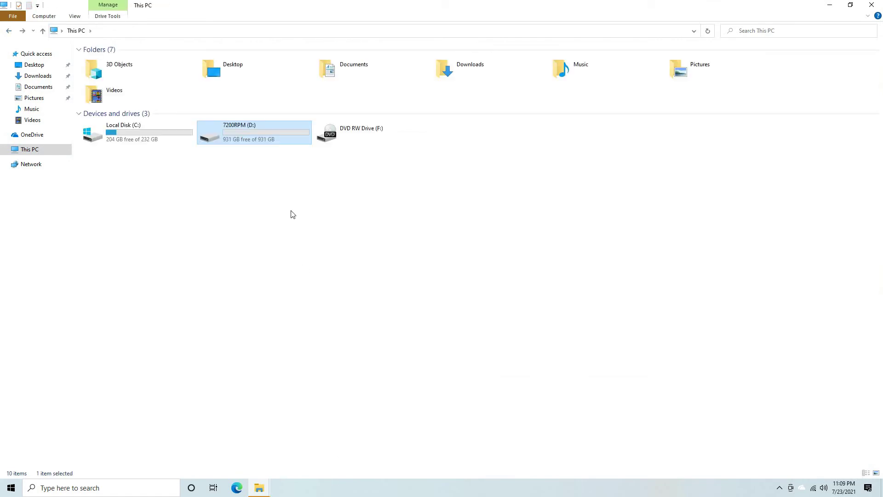
- Reopen D: Properties, check its Tools tab, and review the NTFS 931 GB General page
{"action": "right_click", "coordinate": [279, 132]}
{"action": "left_click", "coordinate": [342, 293]}
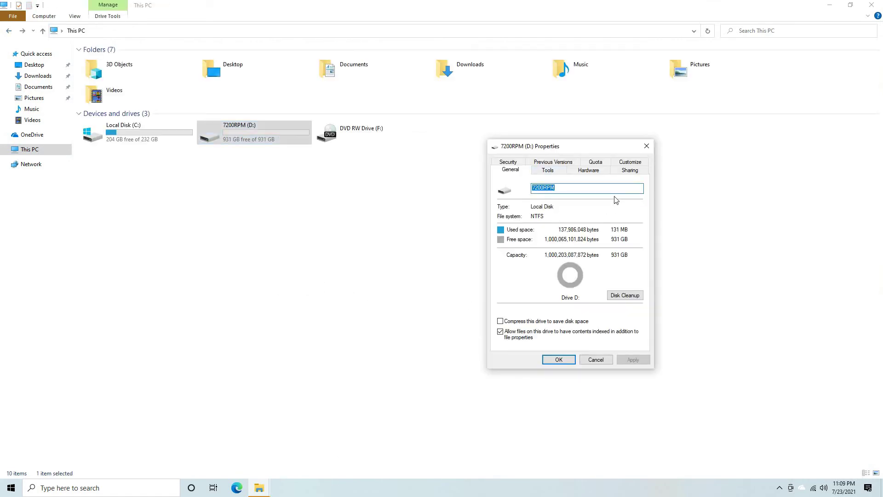
{"action": "left_click", "coordinate": [550, 171]}
{"action": "left_click", "coordinate": [510, 171]}
{"action": "left_click", "coordinate": [666, 223]}
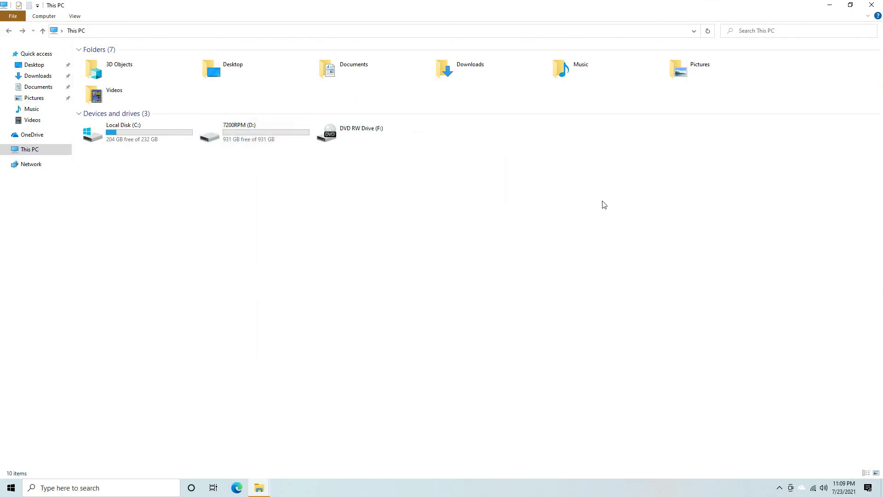
{"action": "right_click", "coordinate": [256, 138]}
{"action": "left_click", "coordinate": [329, 293]}
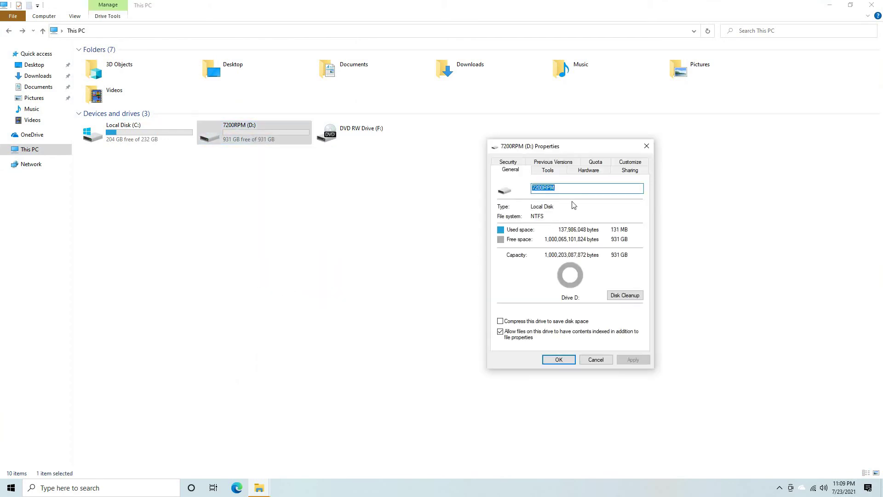
{"action": "left_click", "coordinate": [577, 190]}
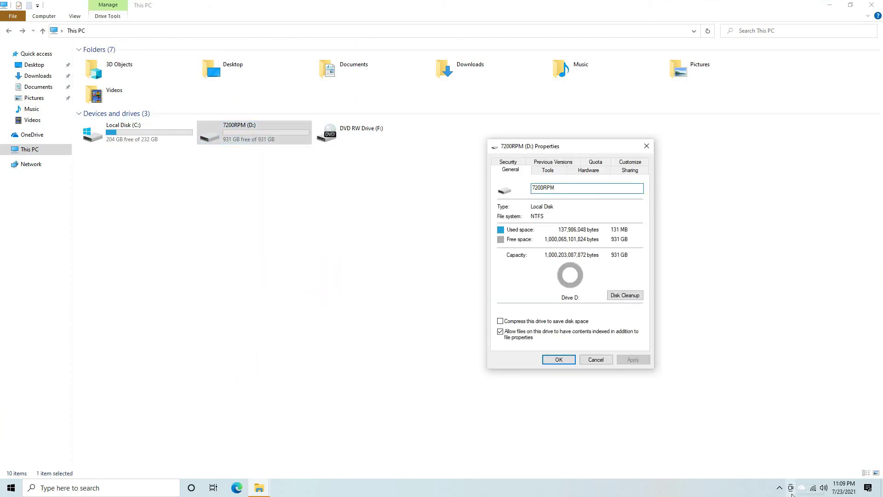